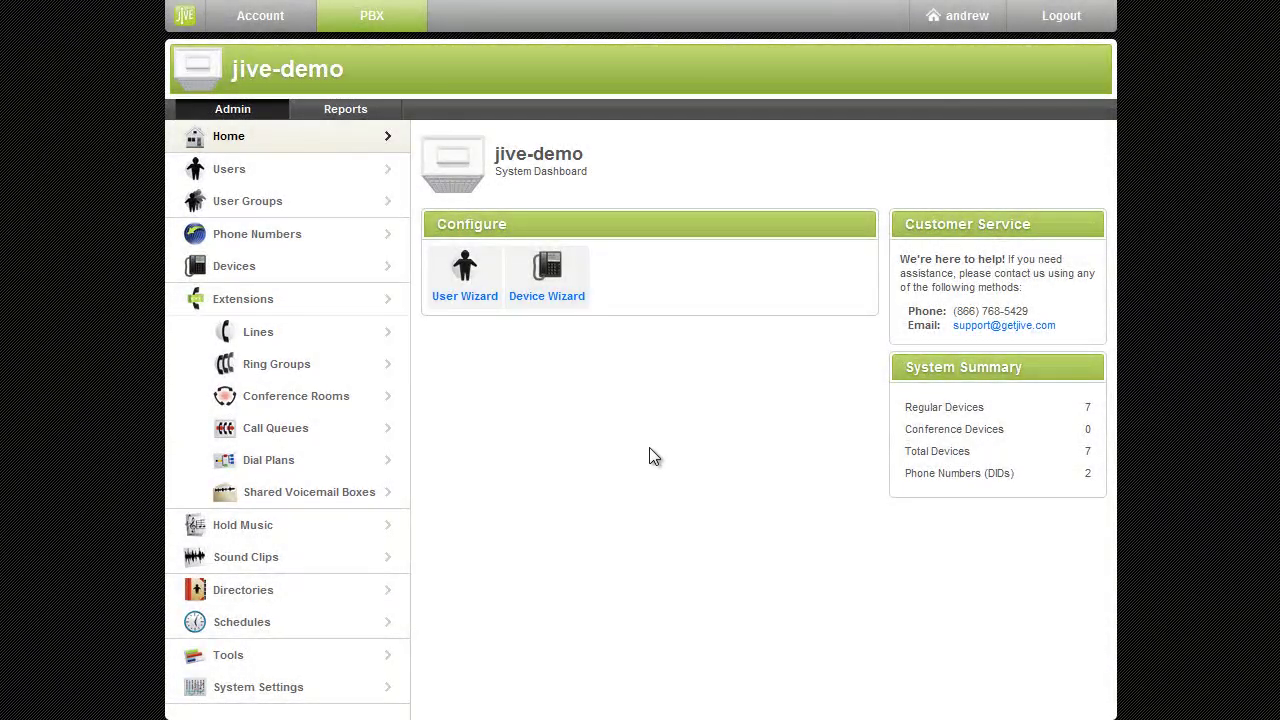
Add a user to the Prompt Recording permissions in the PBX system settings
click(260, 687)
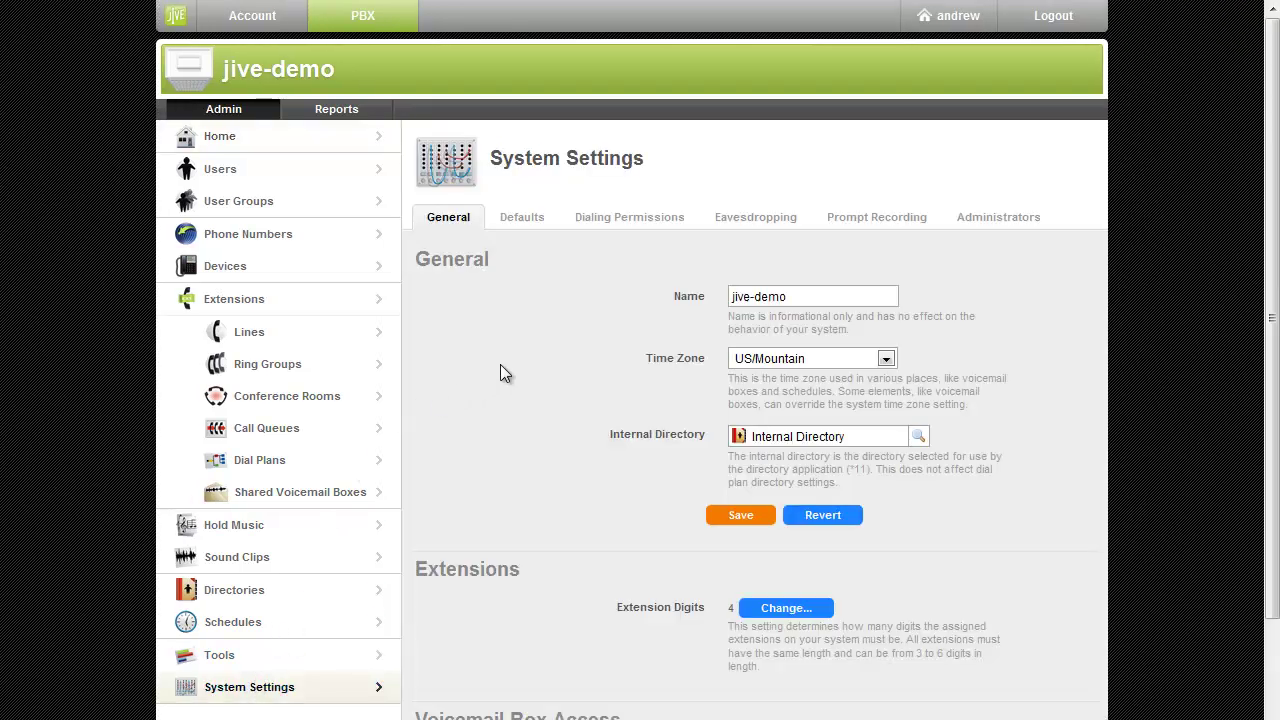
click(857, 226)
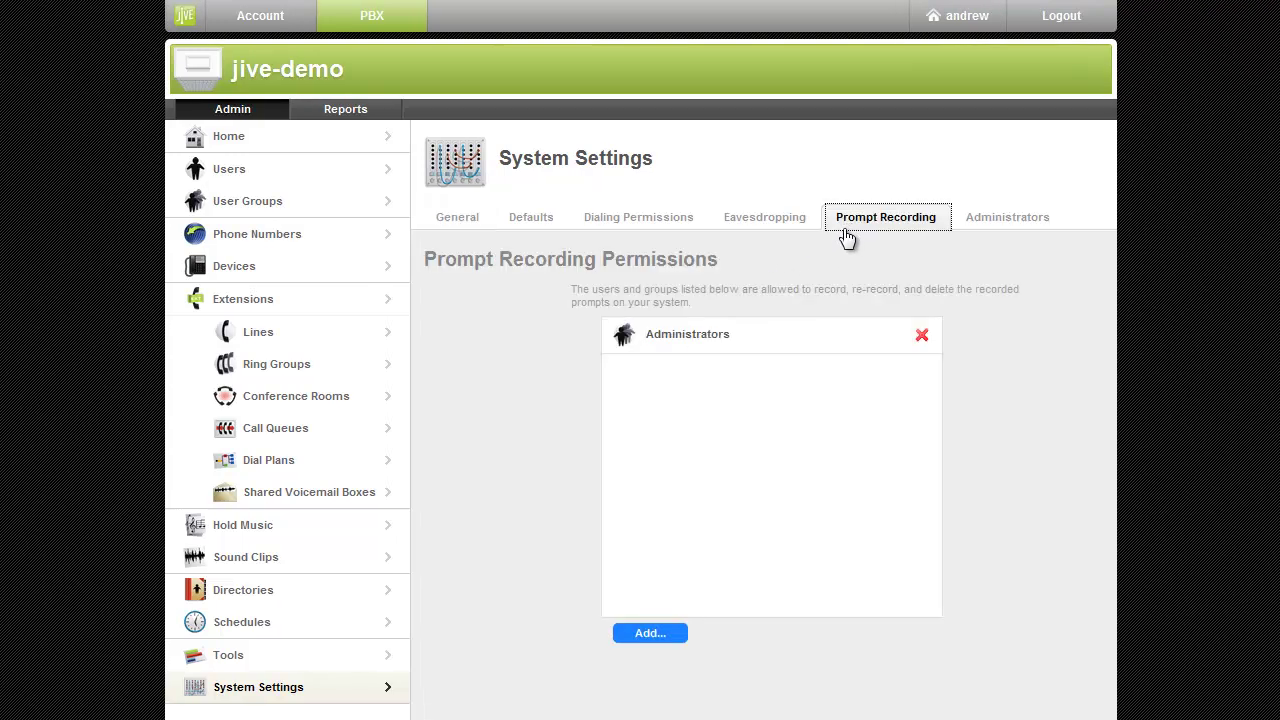
click(673, 636)
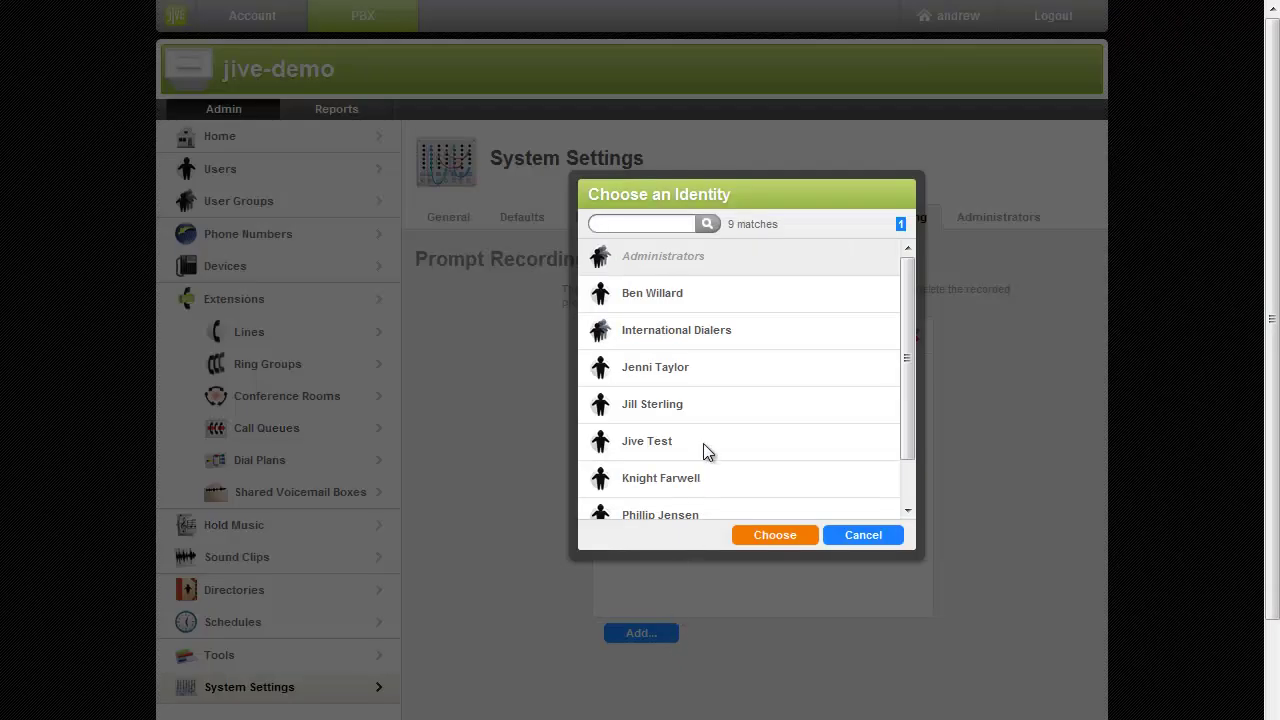
click(722, 294)
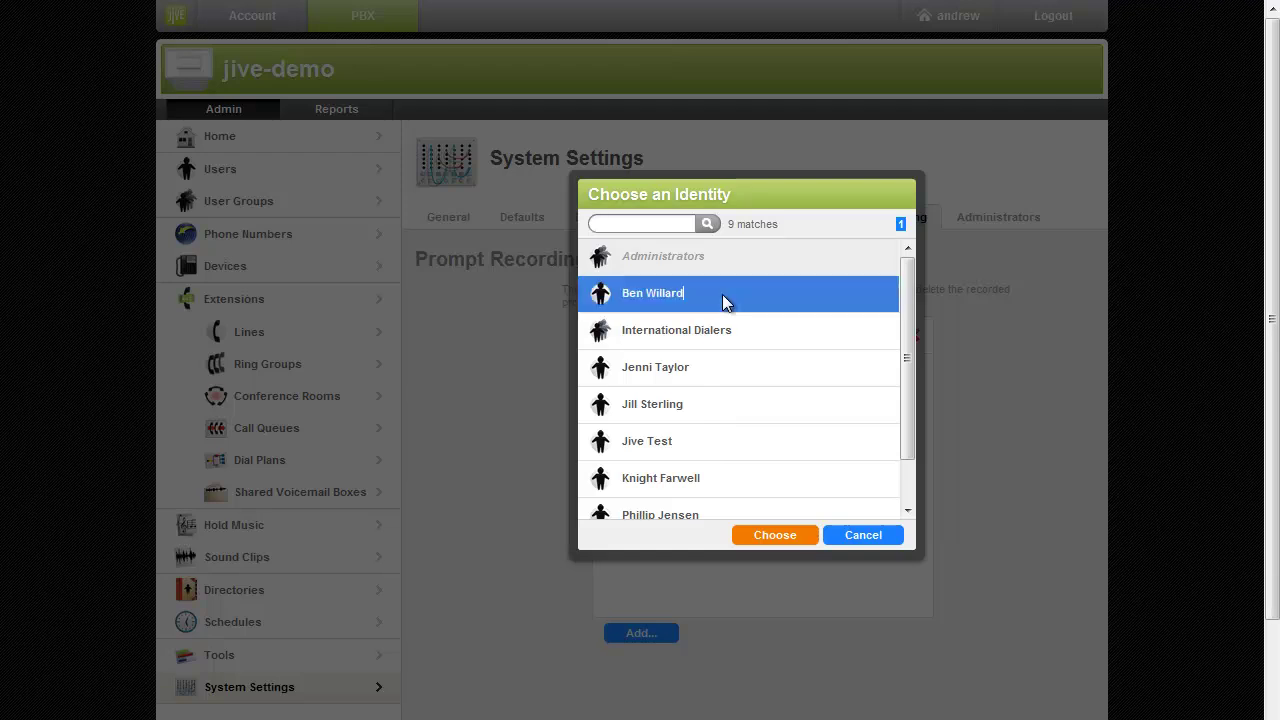
click(774, 537)
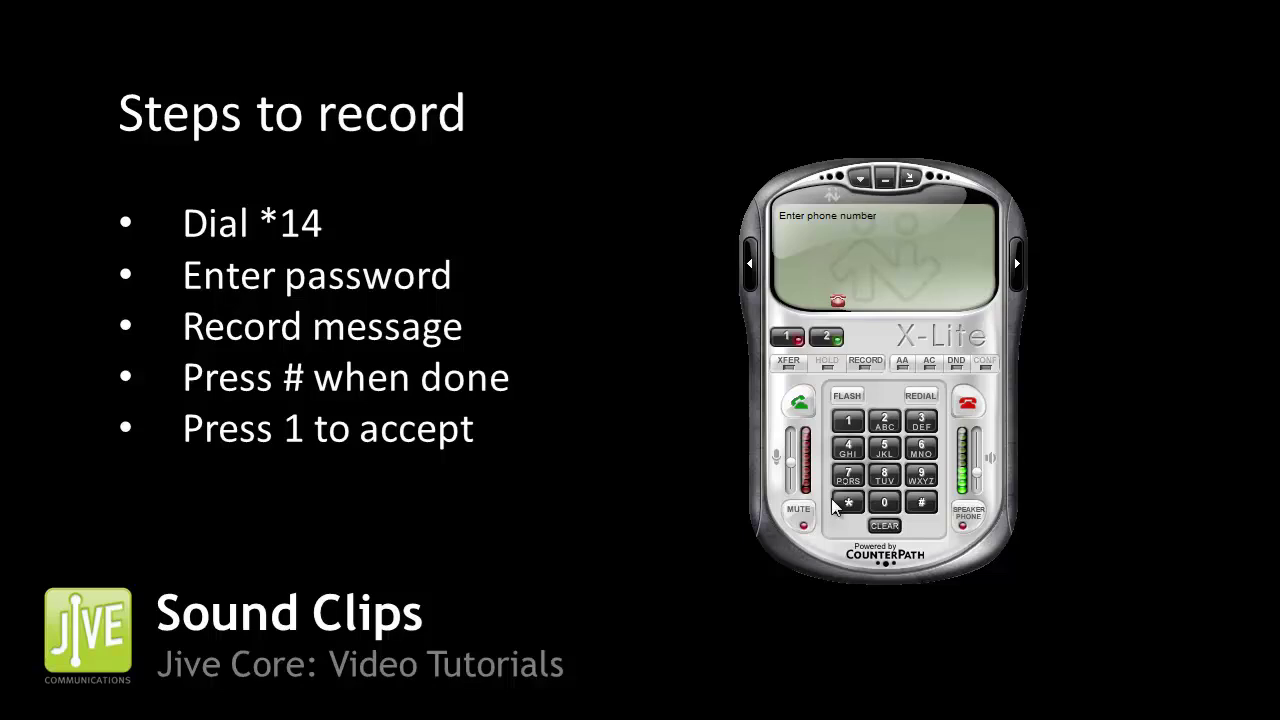
Call feature code *14 from the X-Lite softphone to record a new prompt
click(831, 498)
text(14)
click(797, 392)
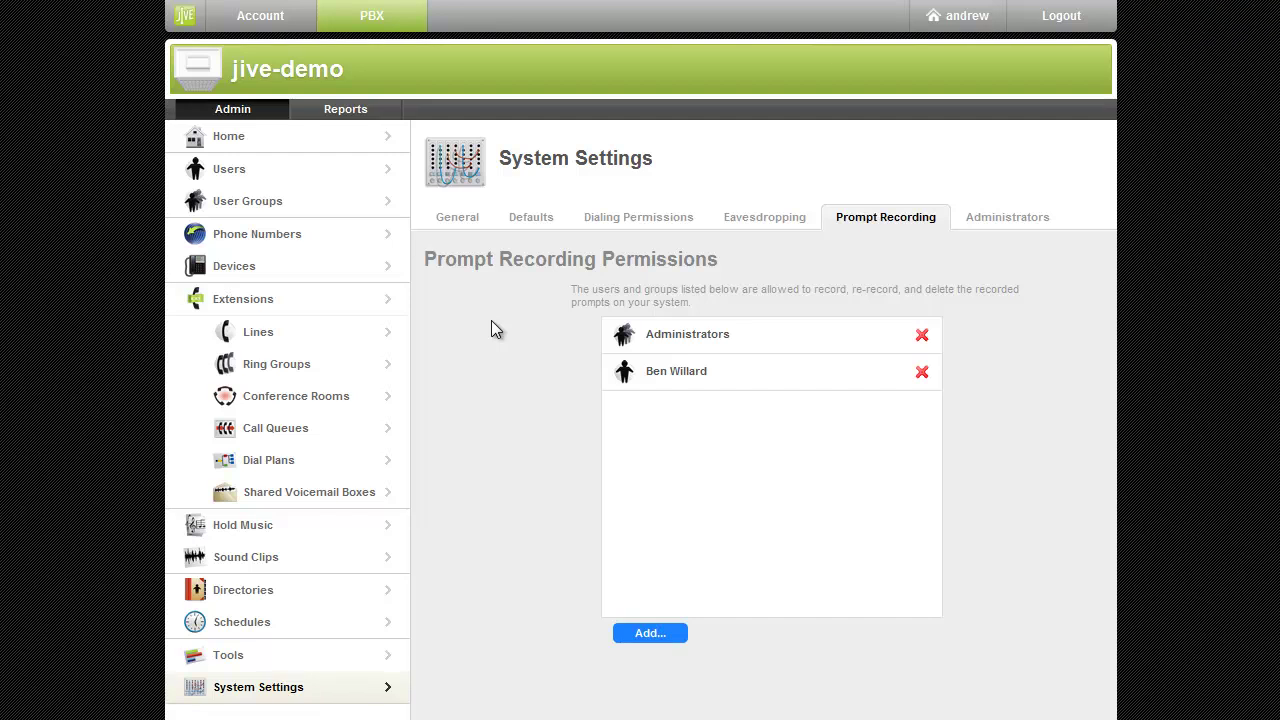
Rename the 10/9/10 7:20 PM sound clip to 'Temporary Message' and save it
click(283, 564)
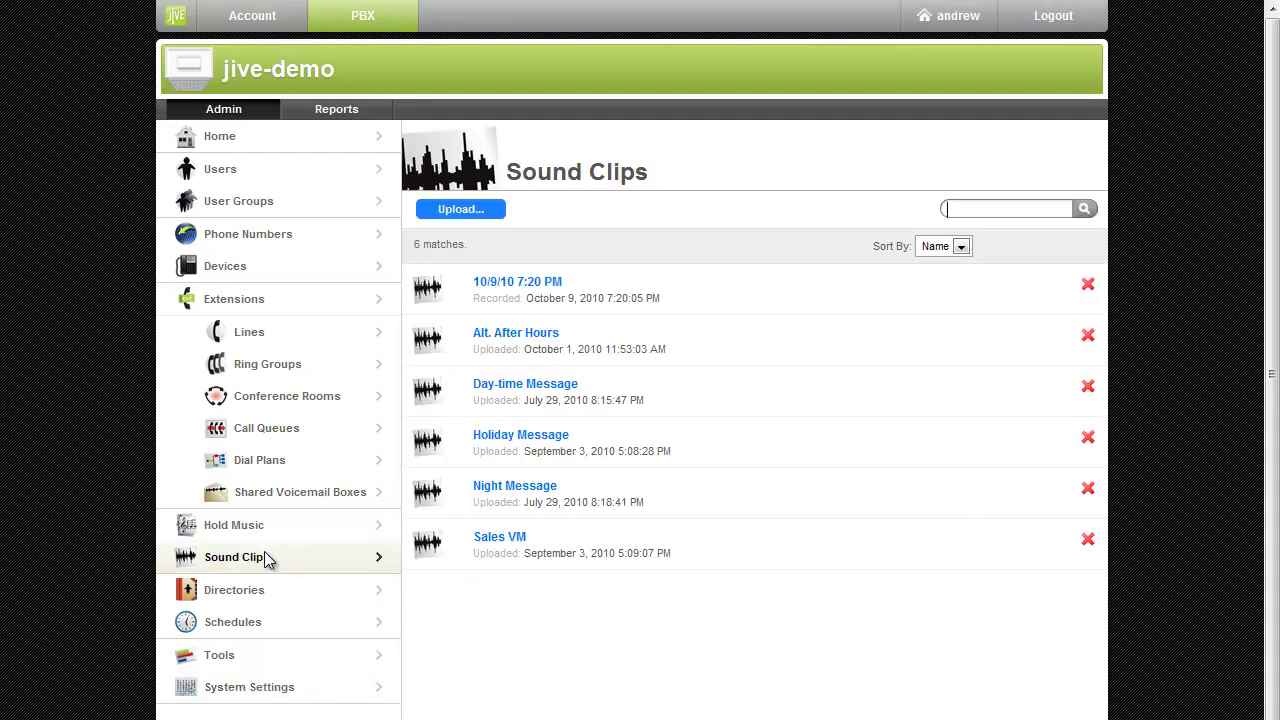
click(507, 288)
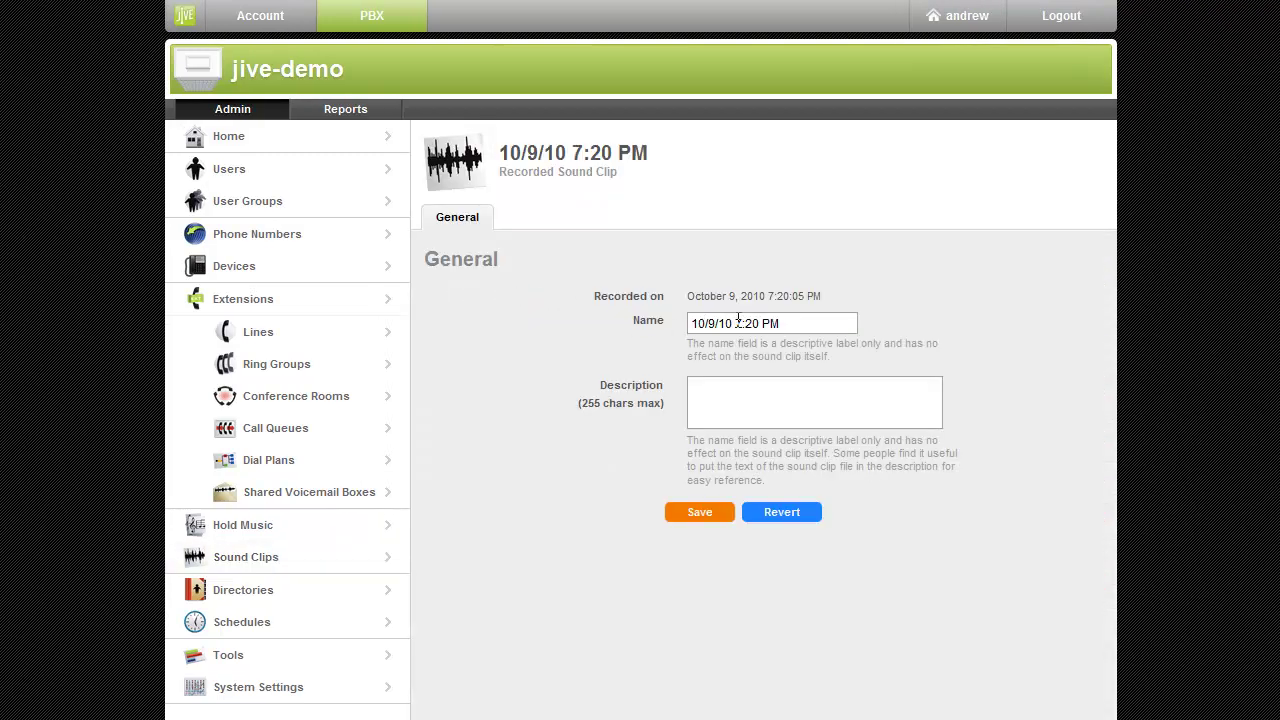
triple_click(786, 323)
text(Temporary Message)
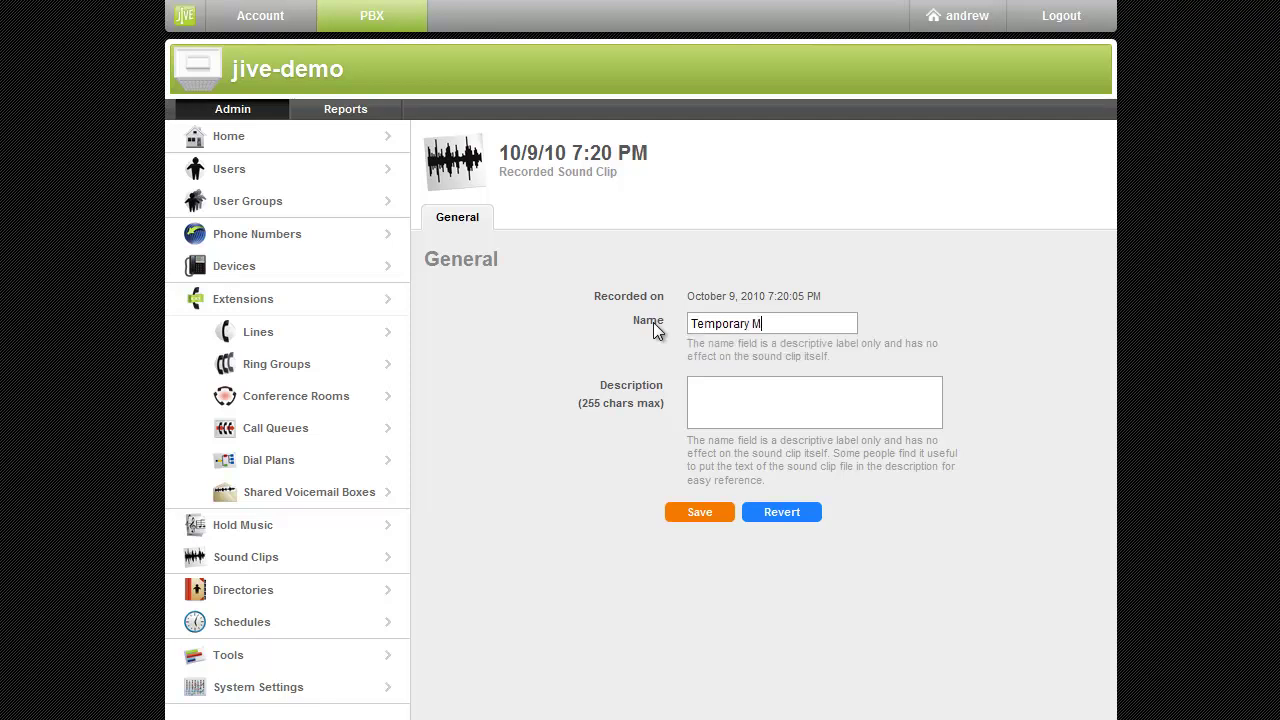
click(702, 513)
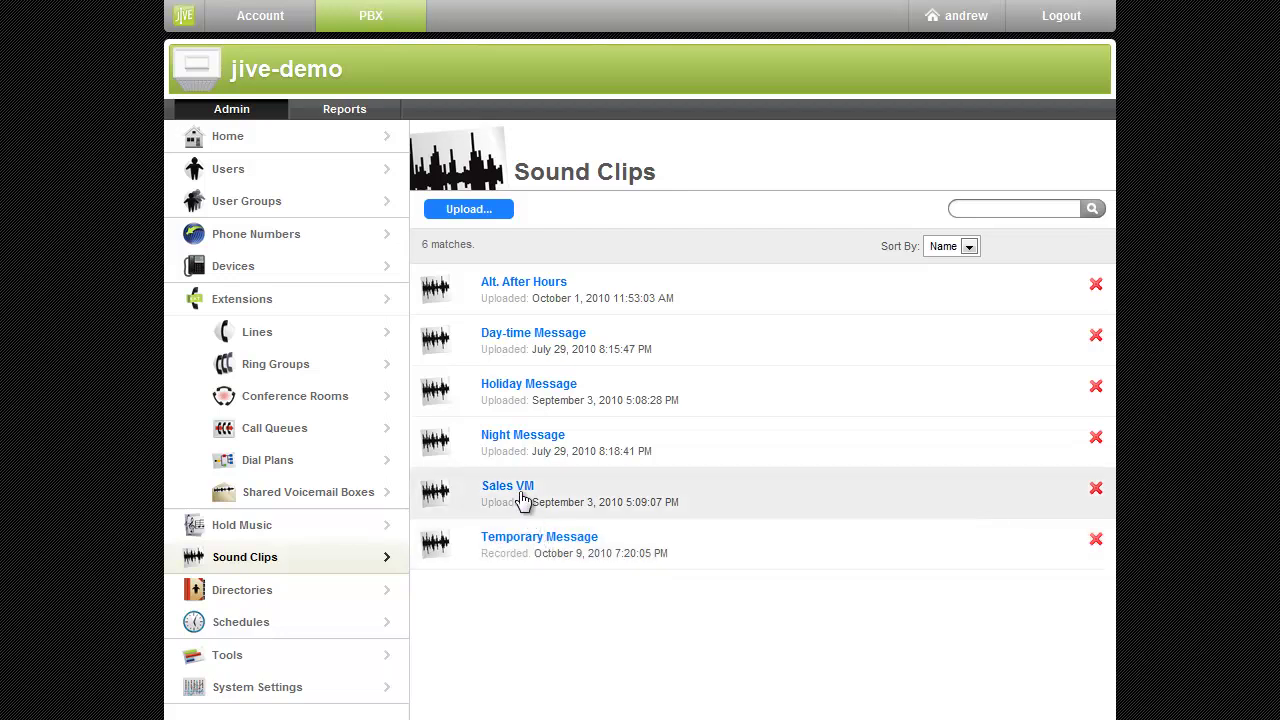
click(470, 212)
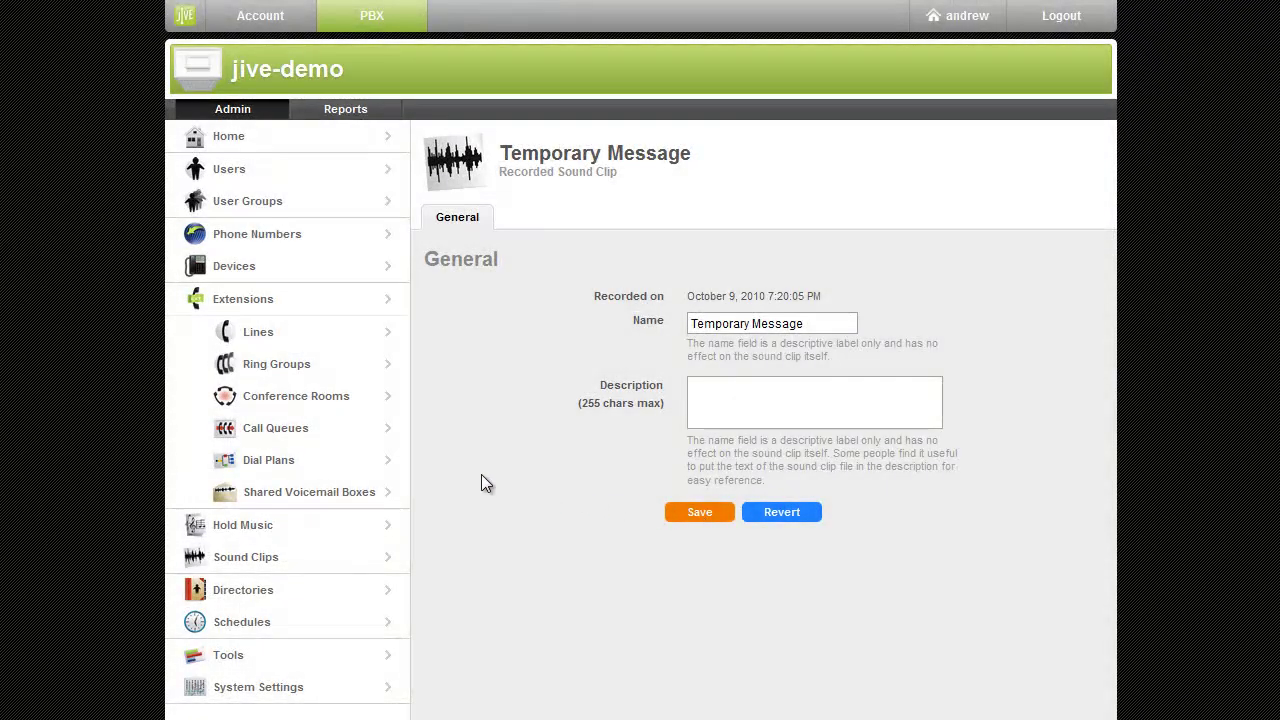
In the Normal Operations dial plan editor, set the greeting to Day-time Message and the clip node to Support VM
click(284, 464)
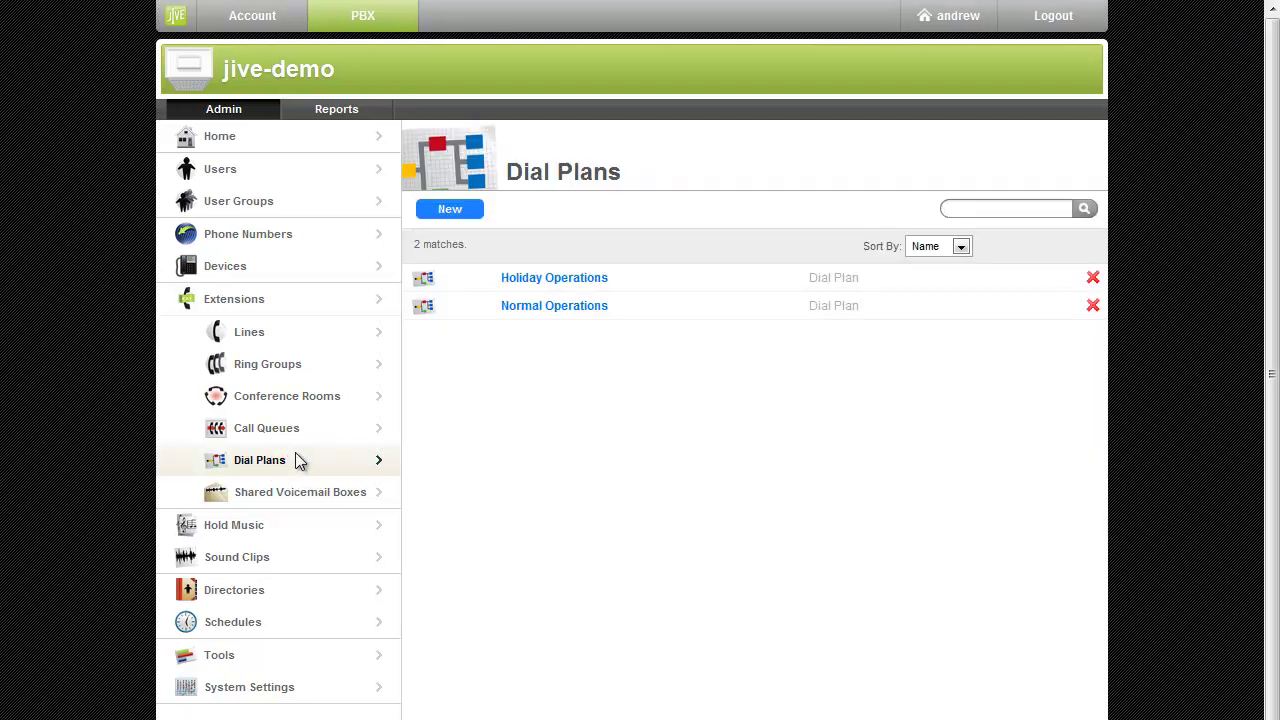
click(545, 308)
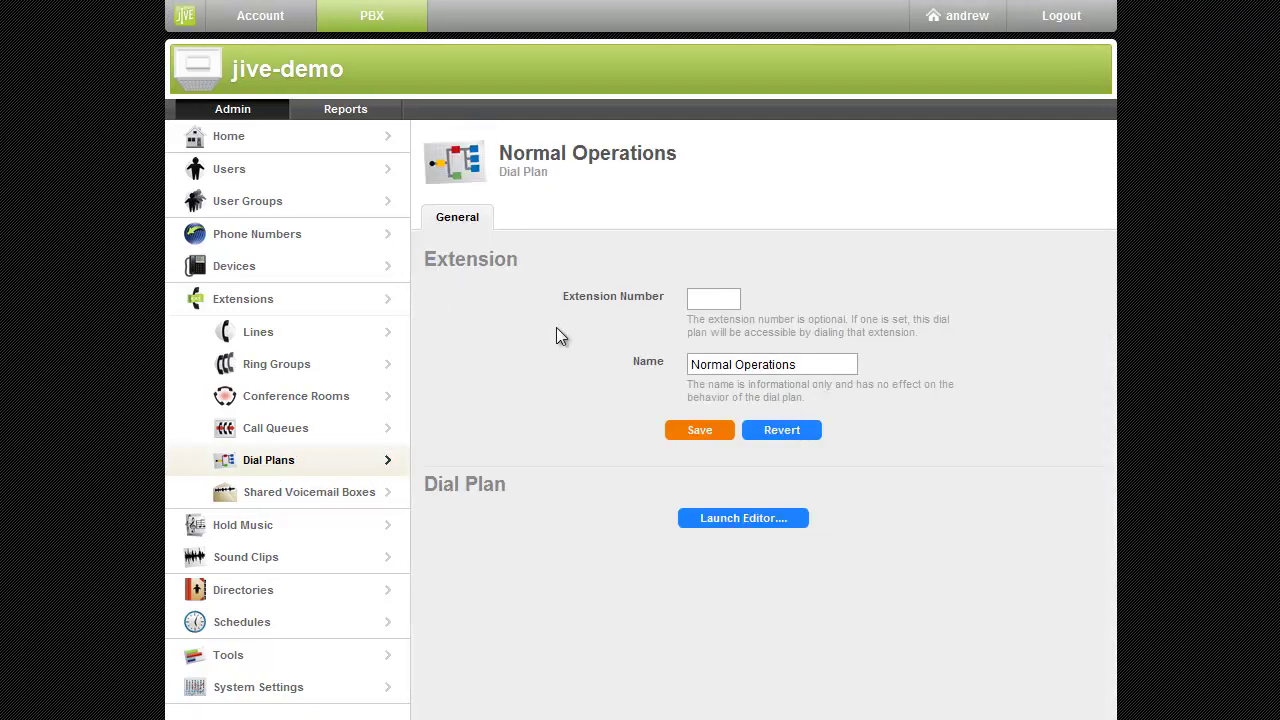
click(728, 518)
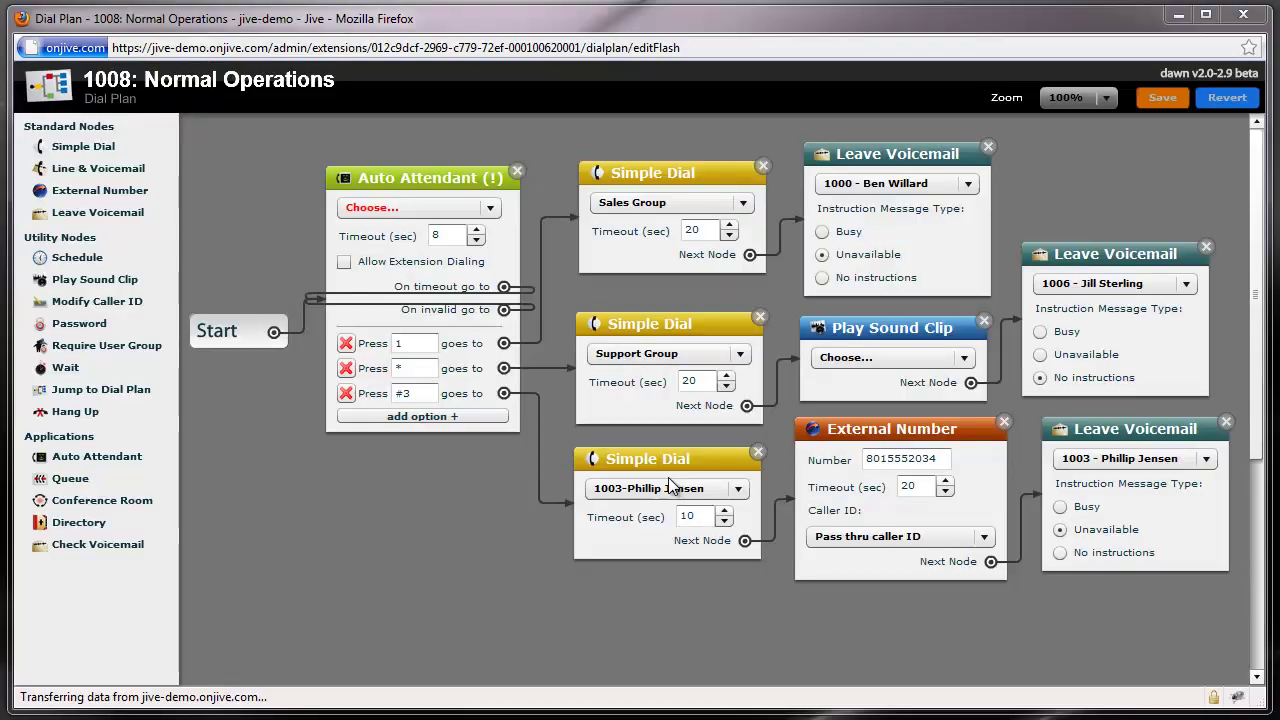
click(452, 209)
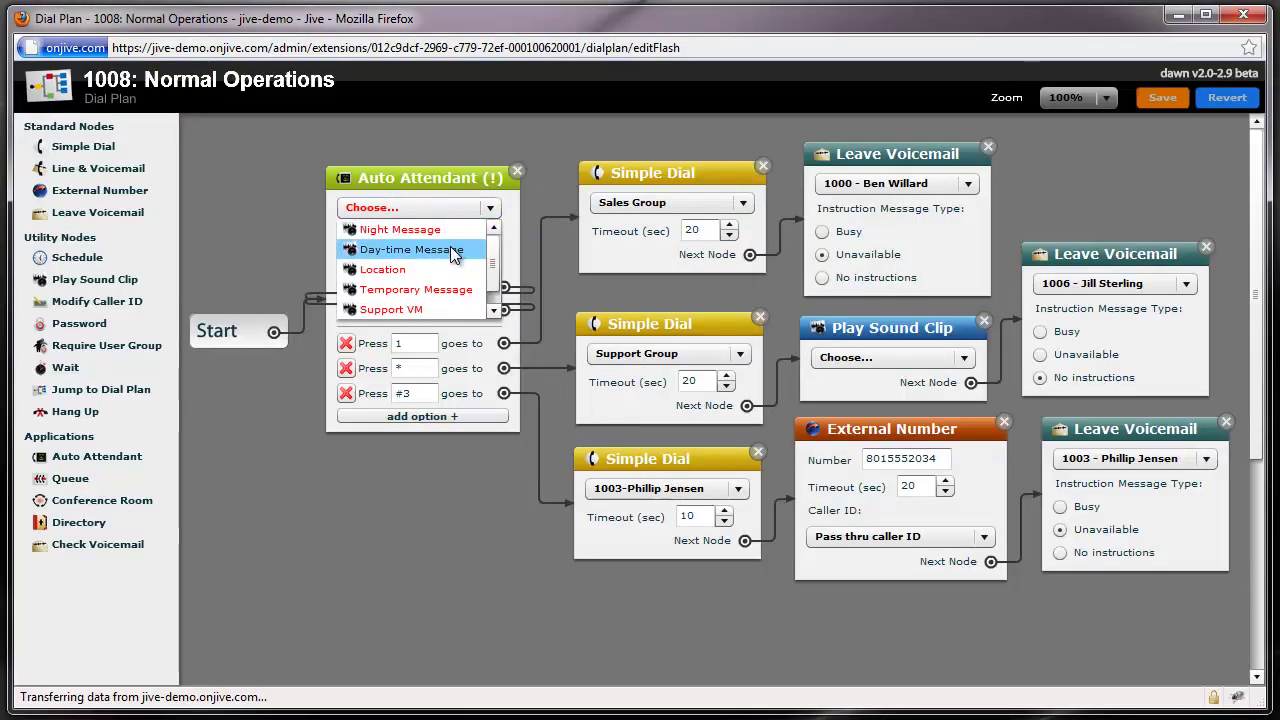
click(450, 248)
click(840, 358)
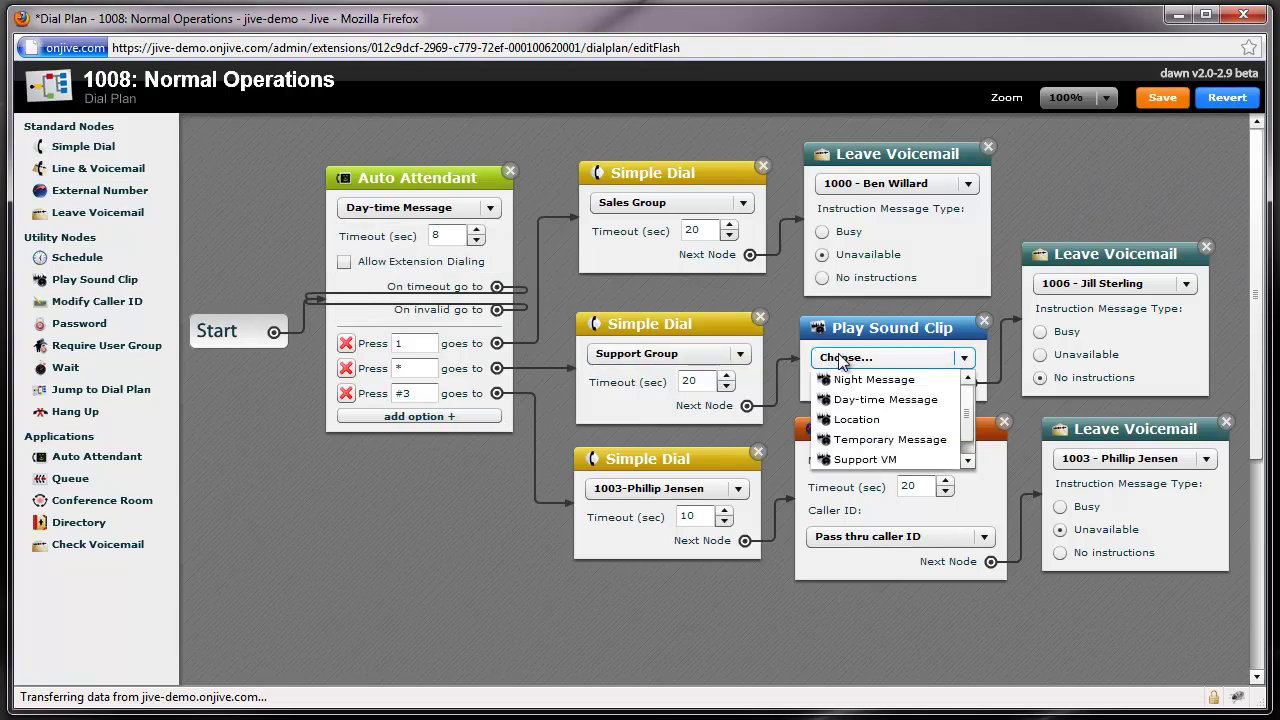
click(853, 460)
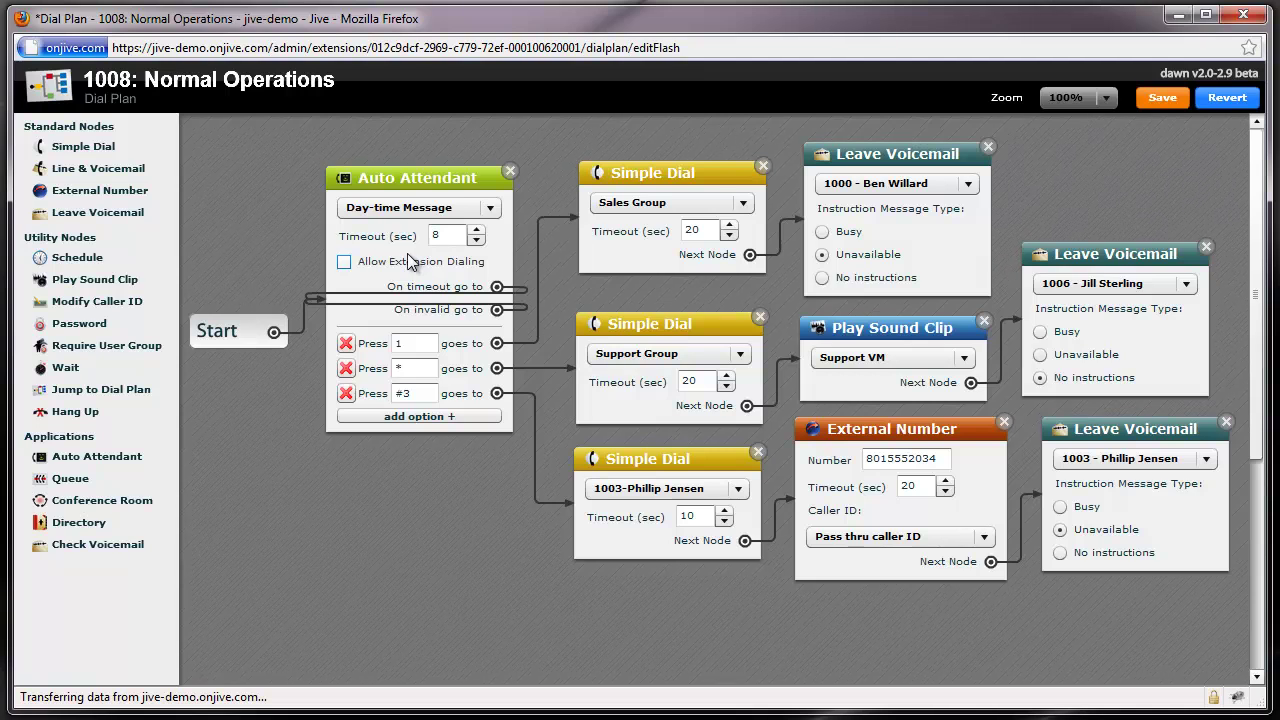
Enable Allow Extension Dialing on the Normal Operations Auto Attendant node
click(345, 263)
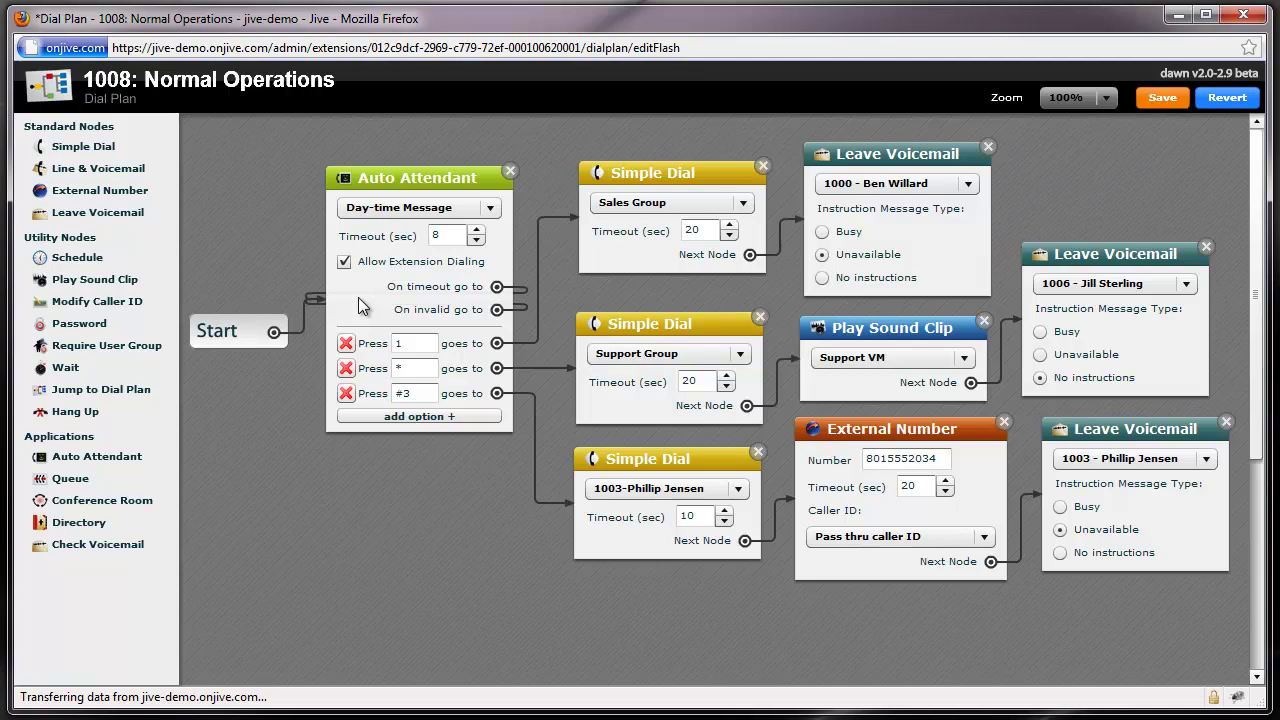
Add keypress option 4 to the auto attendant and place a new Play Sound Clip node
click(408, 415)
click(409, 418)
text(4)
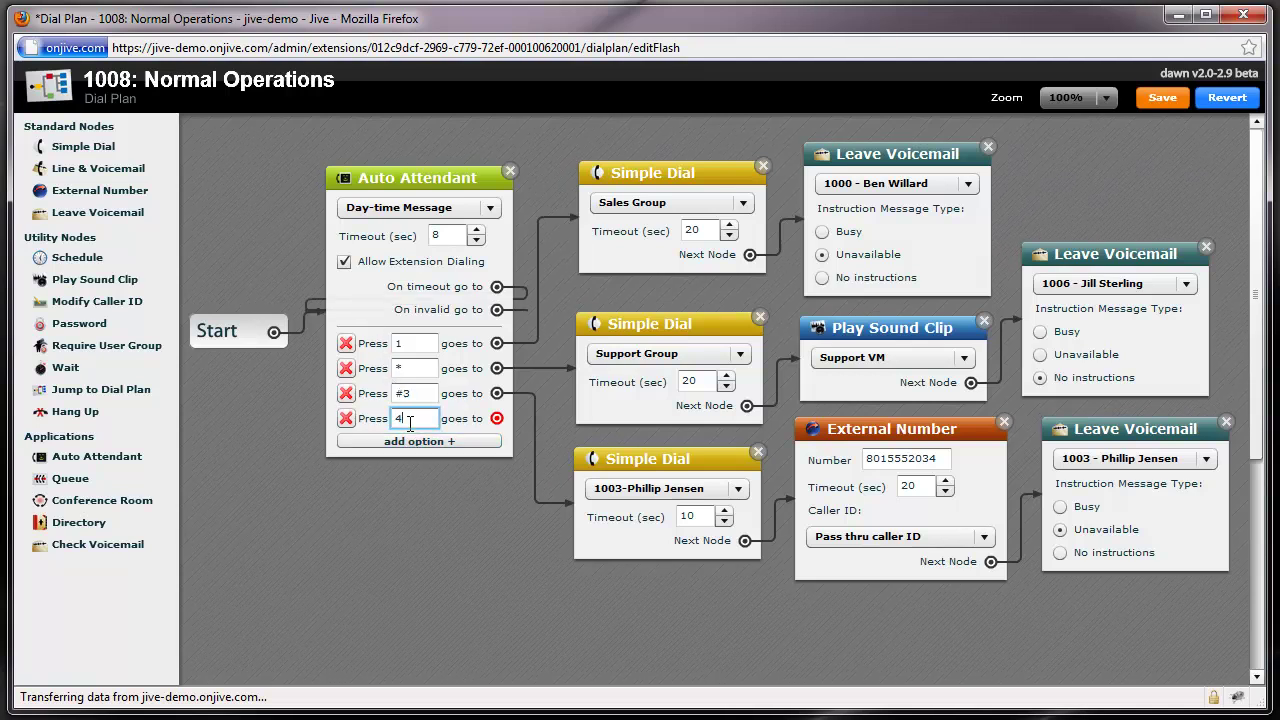
click(127, 281)
drag(127, 281, 430, 535)
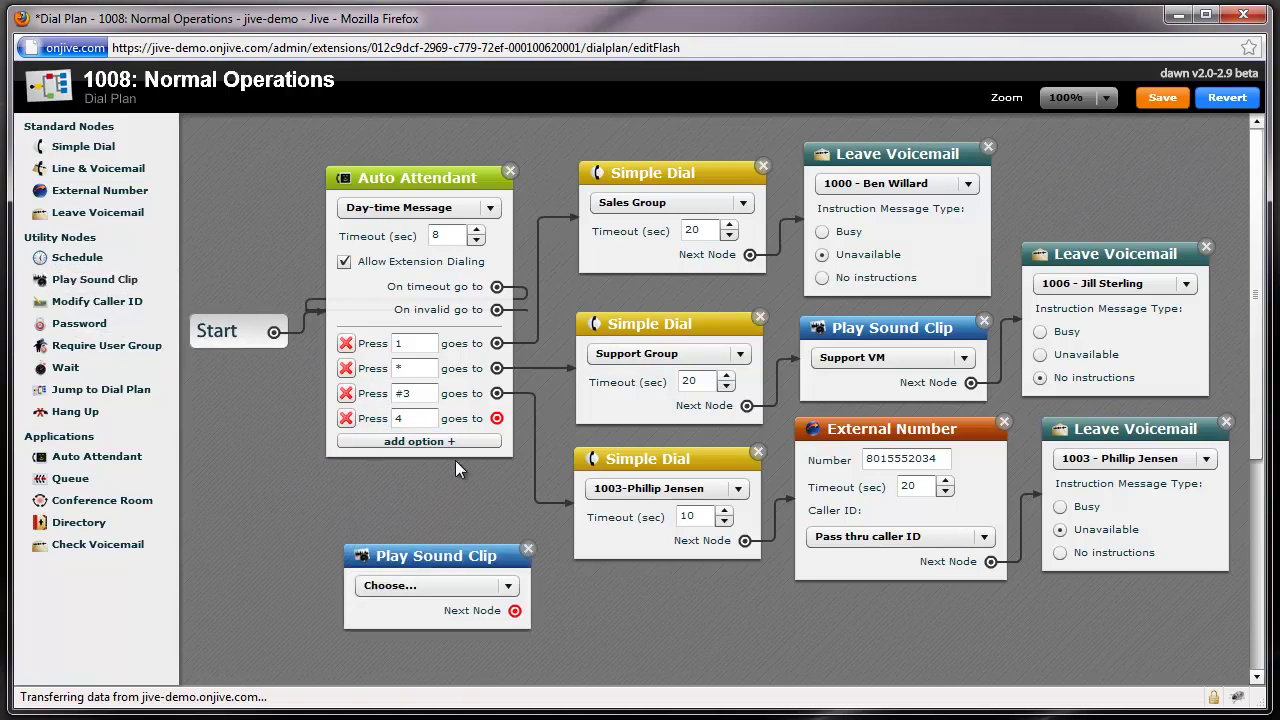
Route option 4 to the new node playing Location, then loop it back to the Auto Attendant
drag(497, 418, 480, 567)
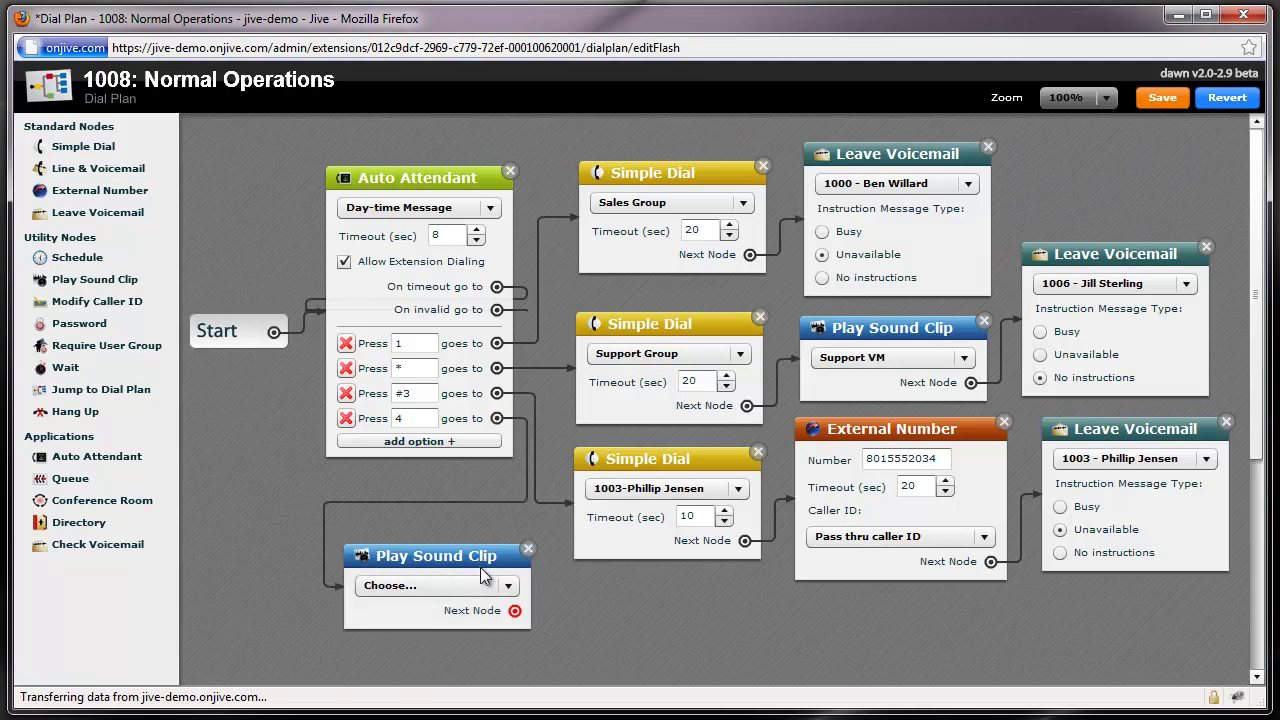
click(480, 567)
click(467, 527)
drag(514, 612, 465, 403)
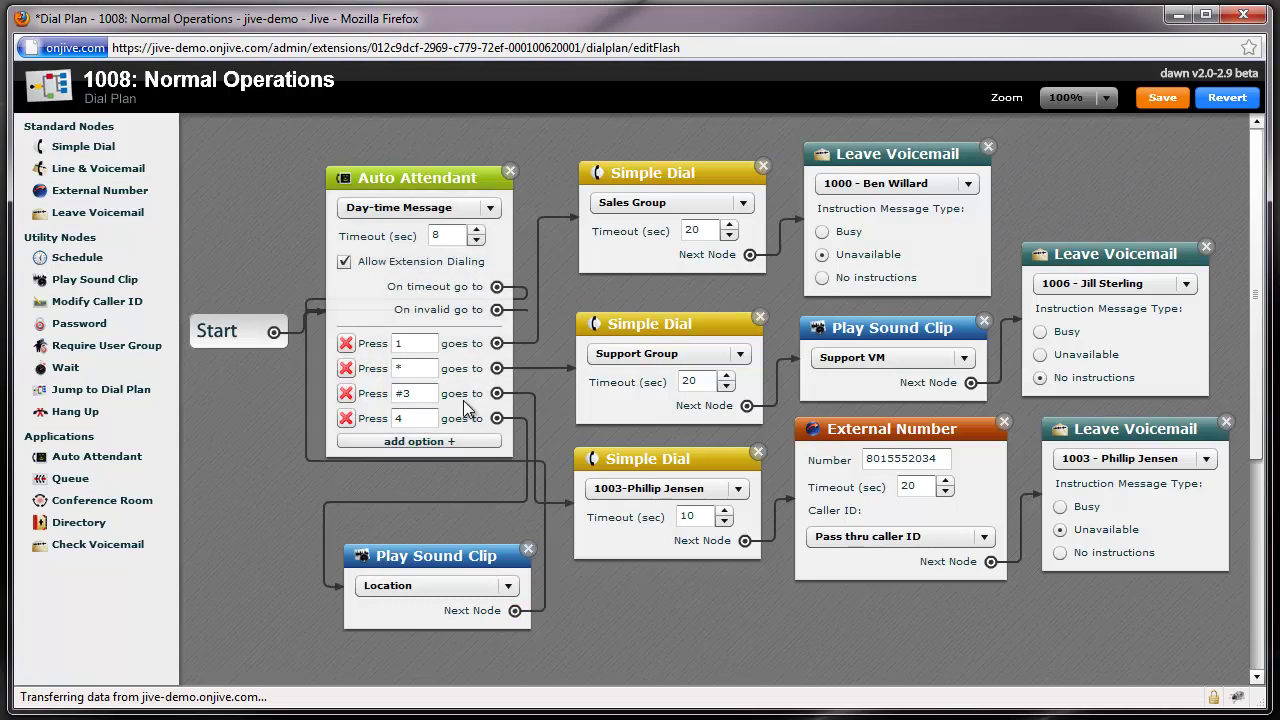